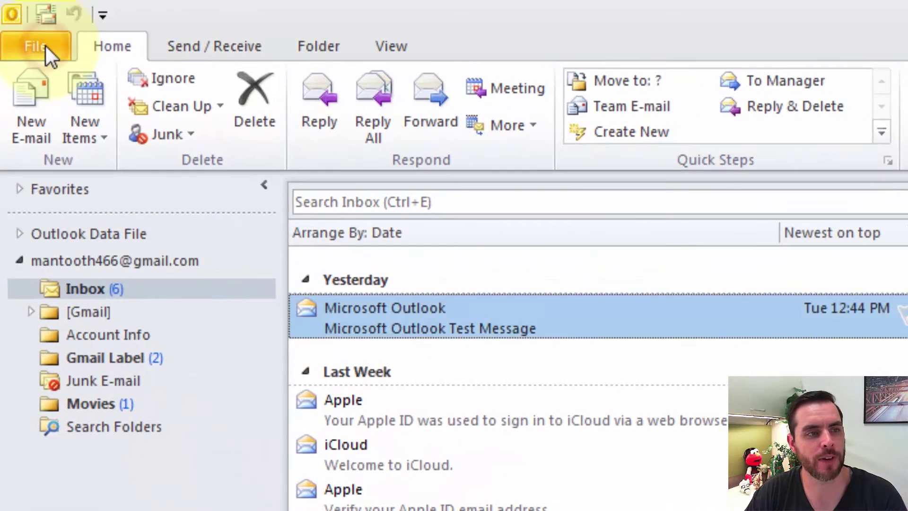
# Show the File tab's Open page with calendar, data file and import options.
pyautogui.click(45, 46)
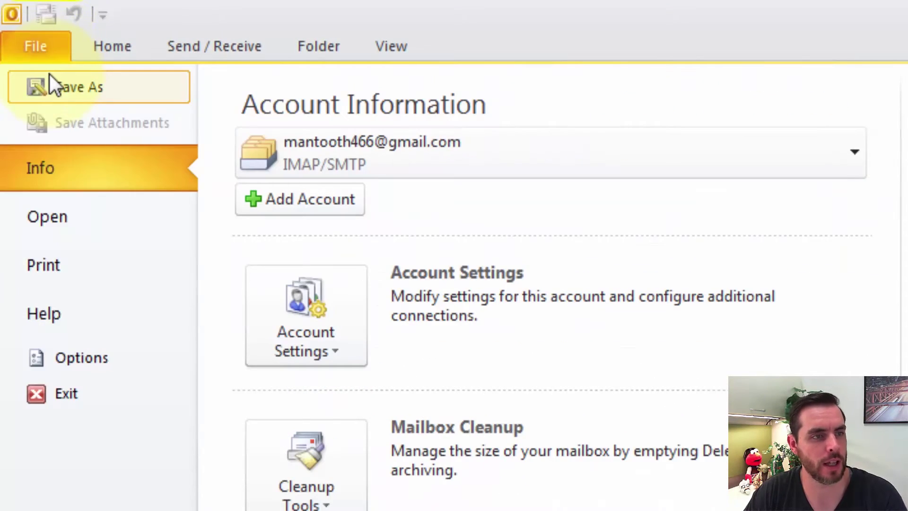
pyautogui.click(75, 214)
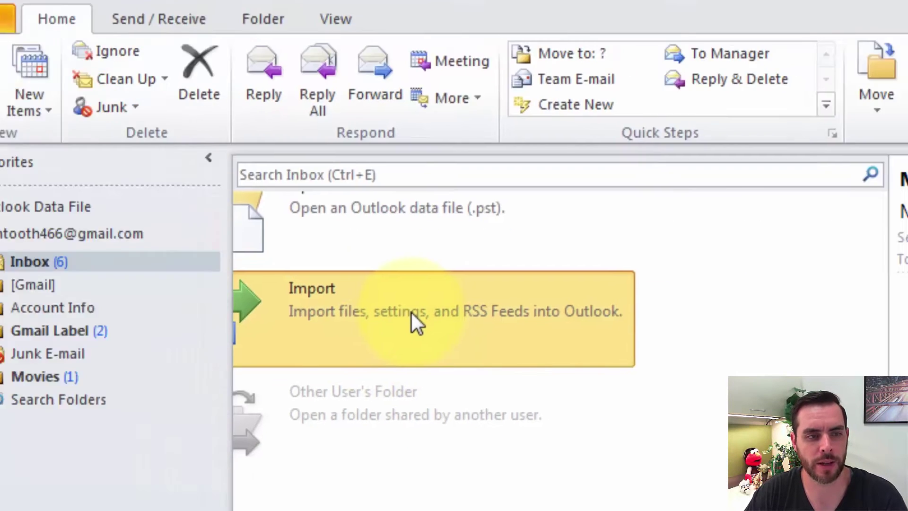
# Start the Import and Export wizard as an export to an Outlook Data File (.pst).
pyautogui.click(467, 339)
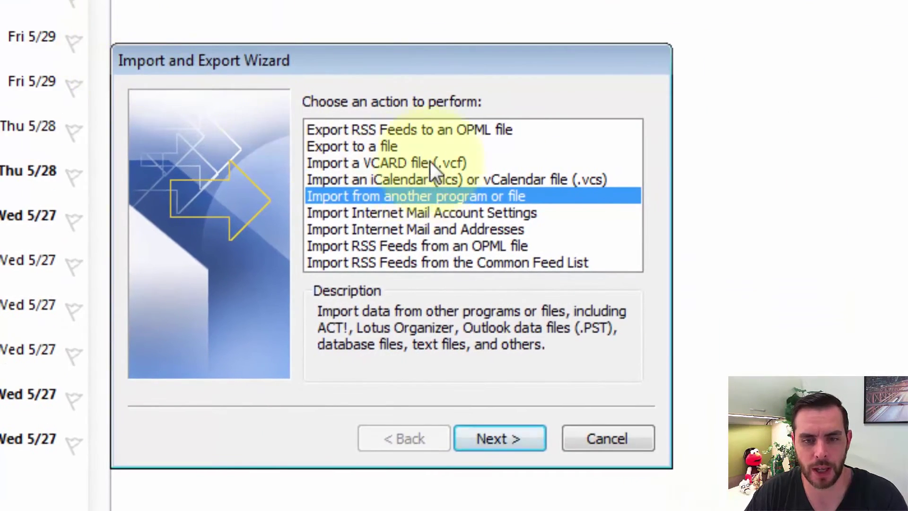
pyautogui.click(442, 148)
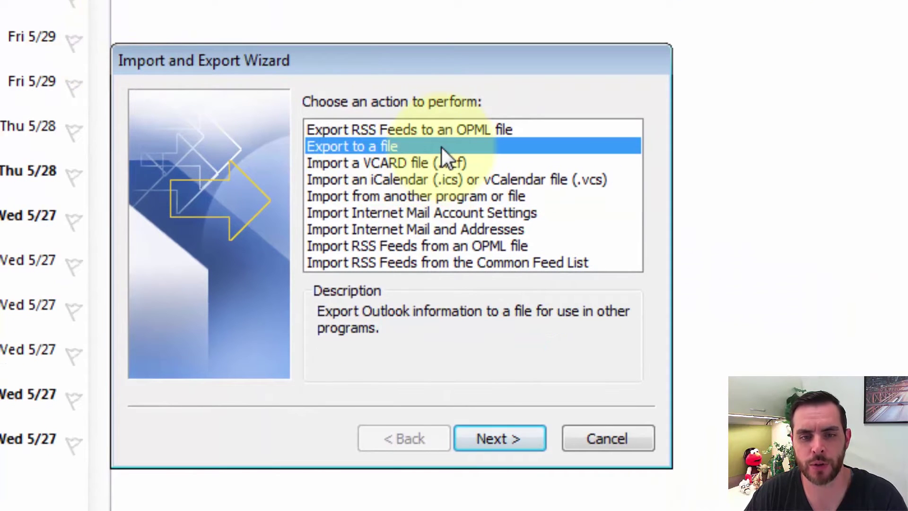
pyautogui.click(505, 440)
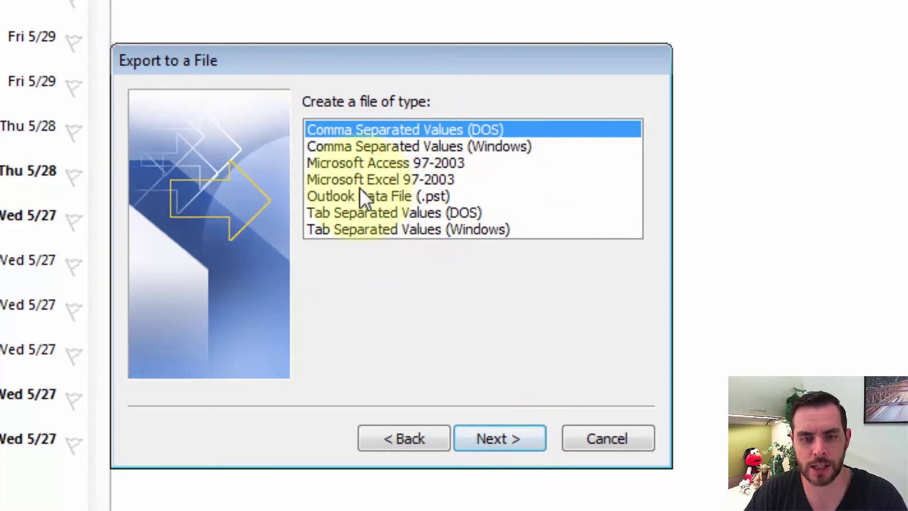
pyautogui.click(453, 198)
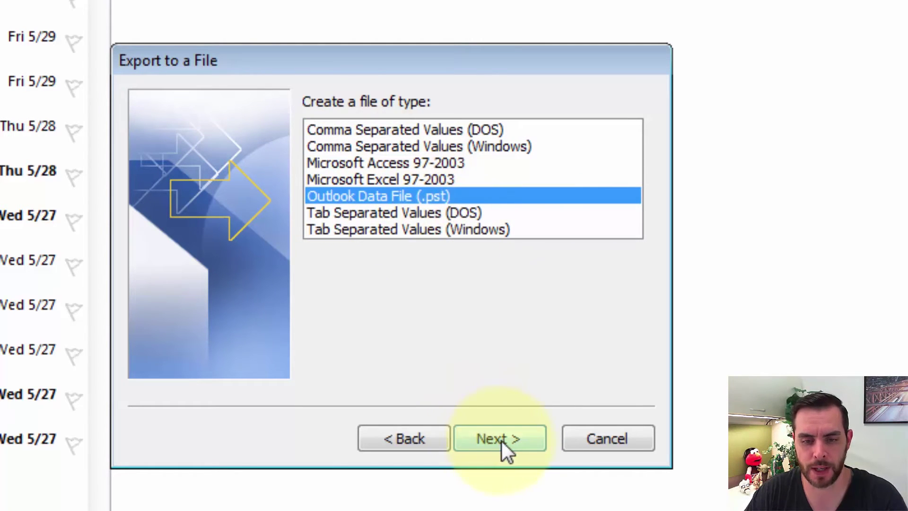
pyautogui.click(514, 441)
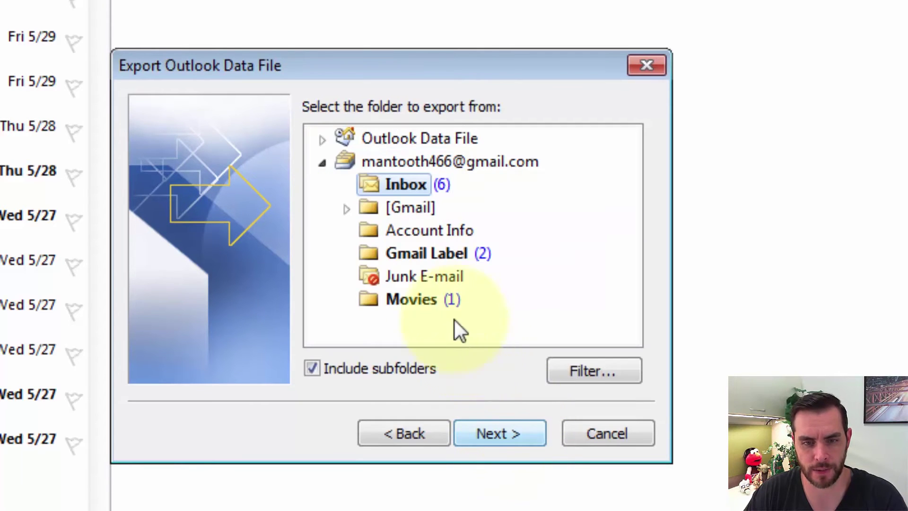
# Select the Calendar folder under Outlook Data File as the export source.
pyautogui.click(321, 139)
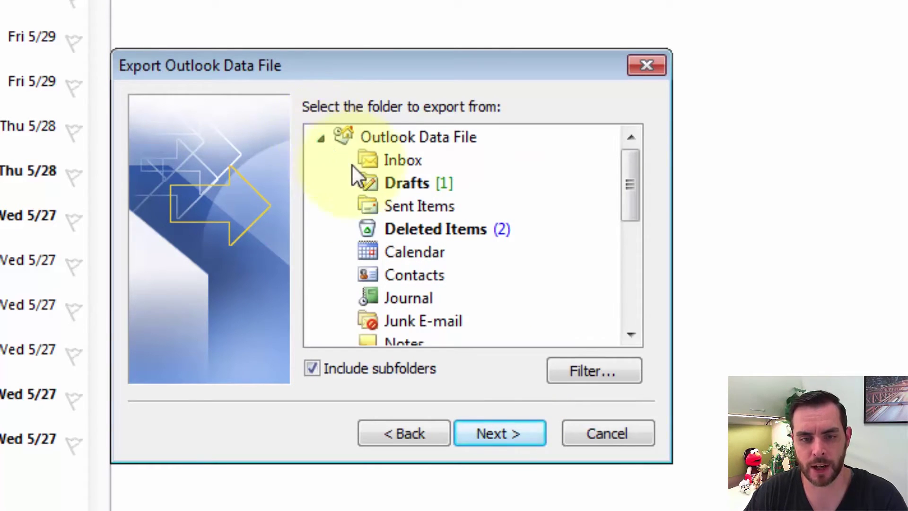
pyautogui.click(416, 253)
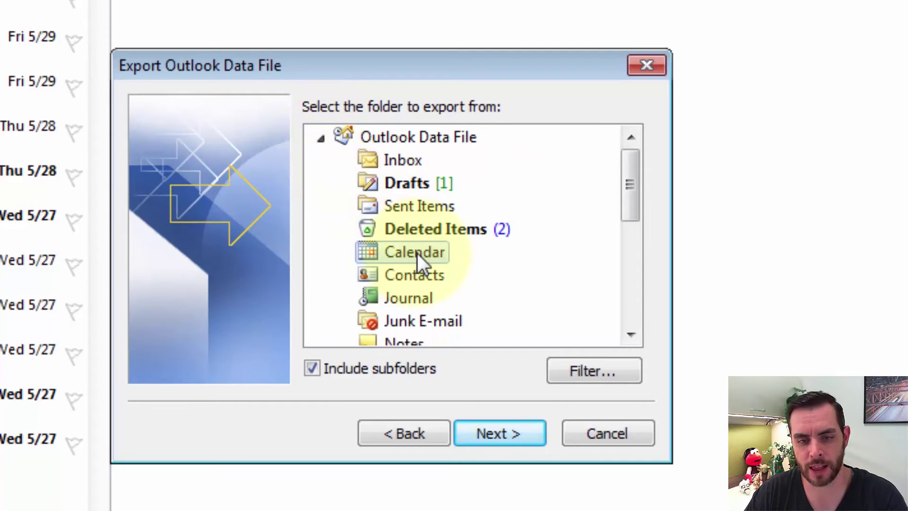
pyautogui.click(489, 432)
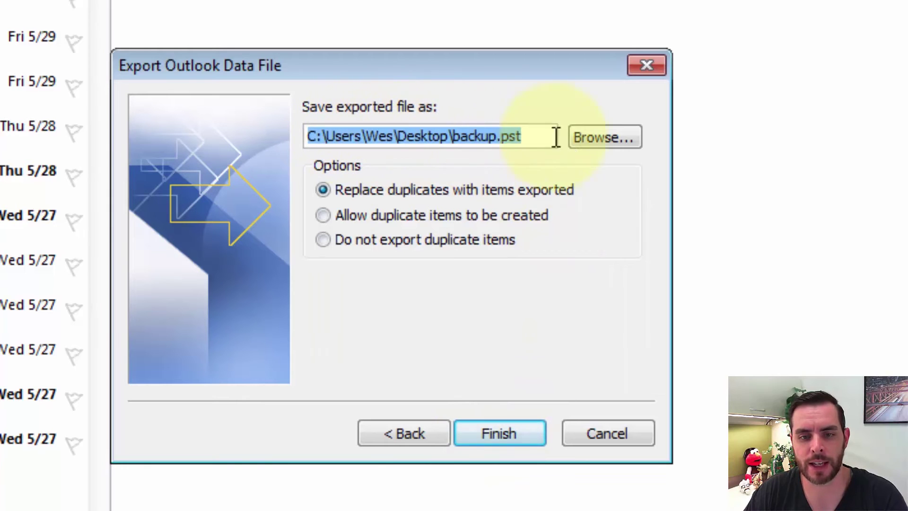
# Save the export as backup.pst on the Desktop and finish the wizard.
pyautogui.click(586, 137)
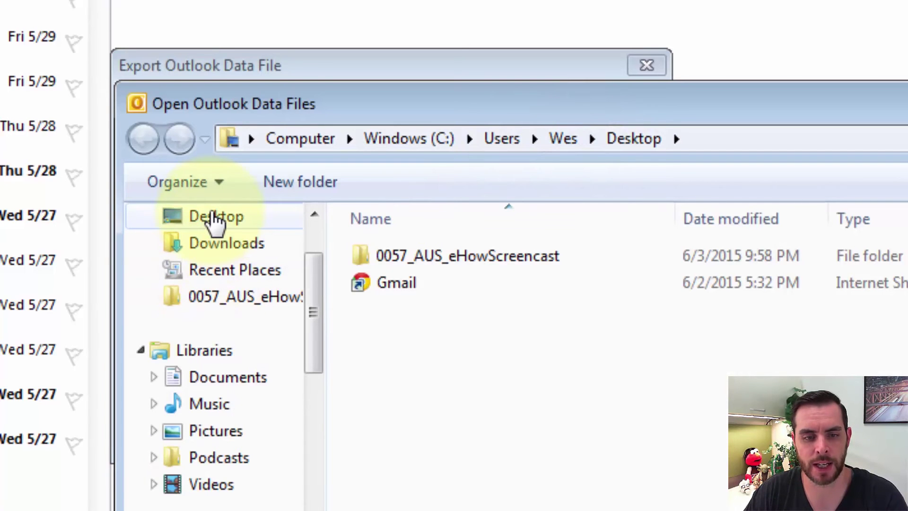
pyautogui.click(217, 219)
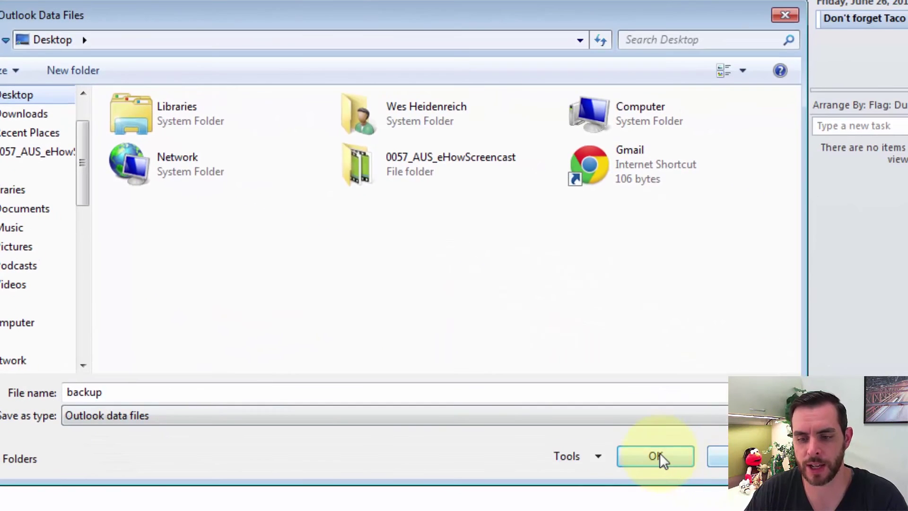
pyautogui.click(685, 474)
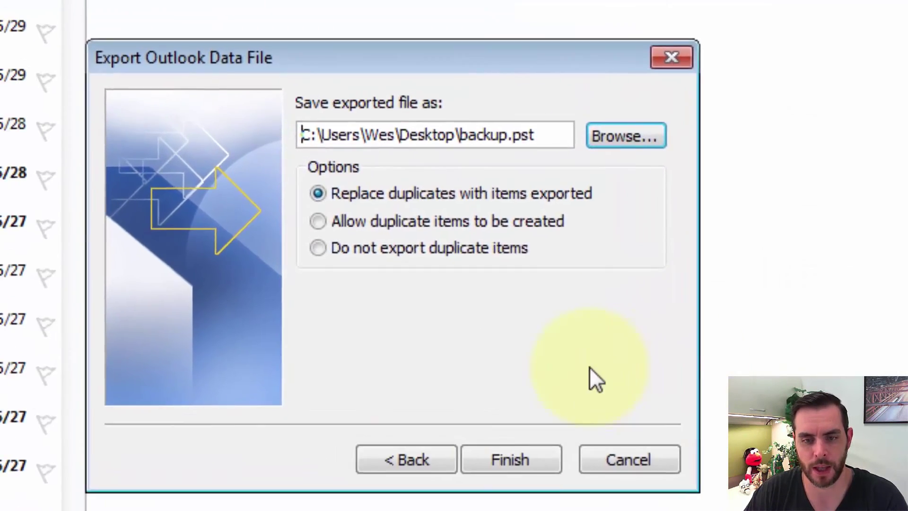
pyautogui.click(511, 456)
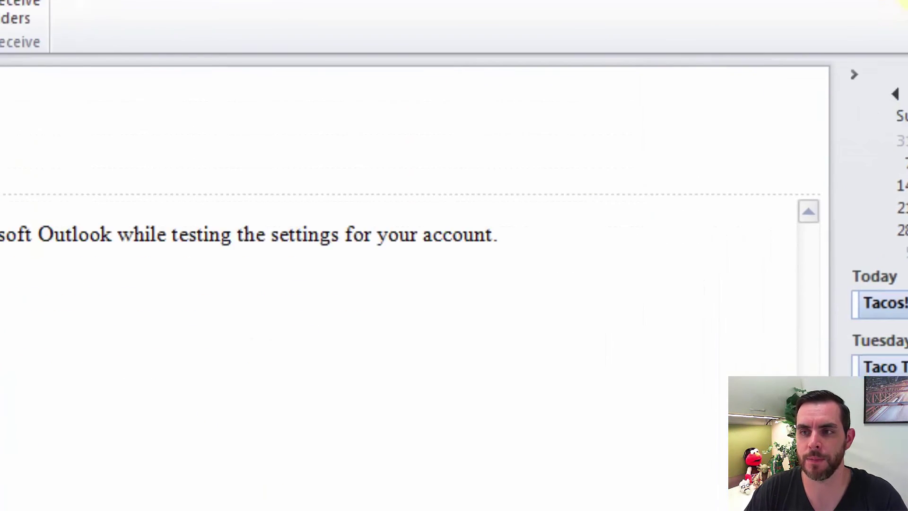
# Minimize Outlook and select the backup data file icon on the desktop.
pyautogui.click(785, 16)
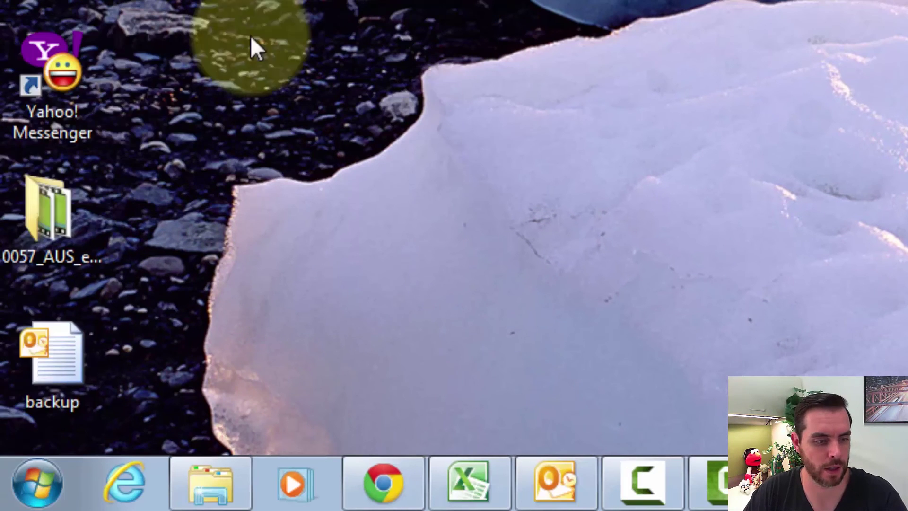
pyautogui.click(50, 379)
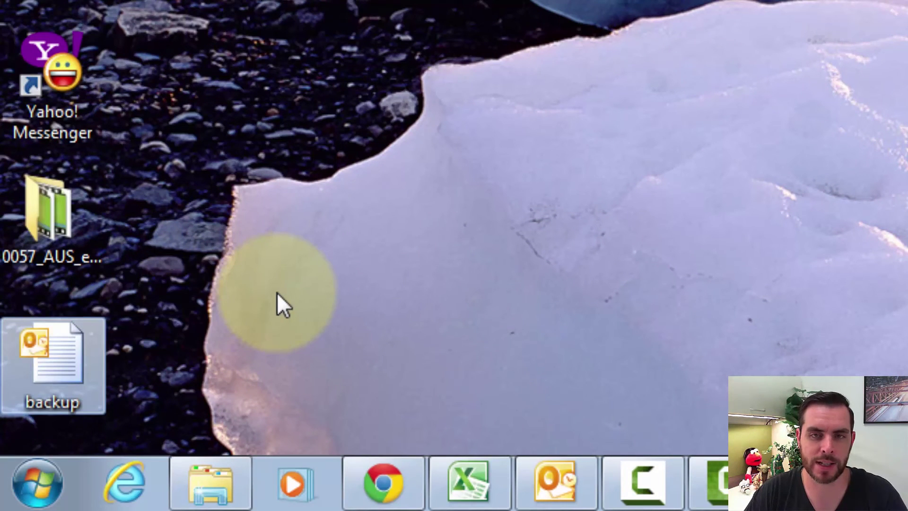